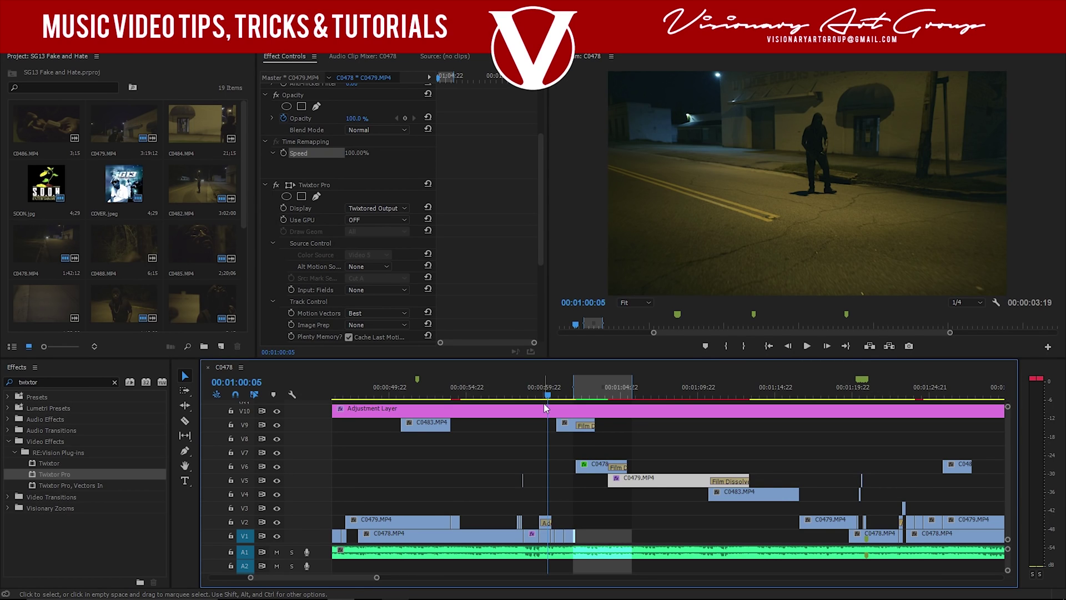
- Preview the sequence from 00:01:01:09, then from 00:01:08:19 and 00:01:09:18
{"action": "left_click", "coordinate": [566, 395]}
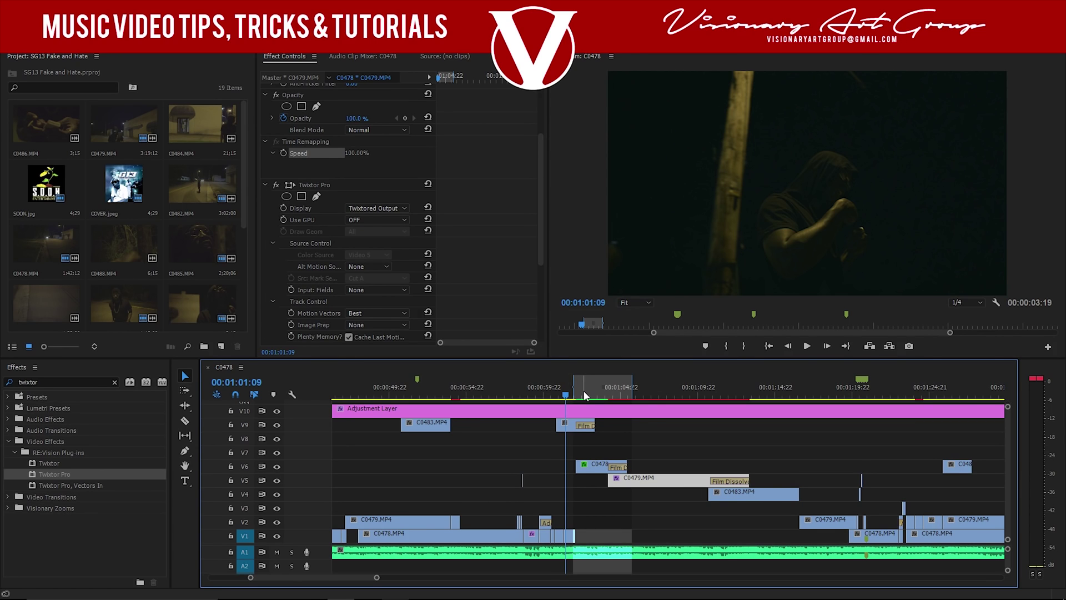
{"action": "key", "text": "space"}
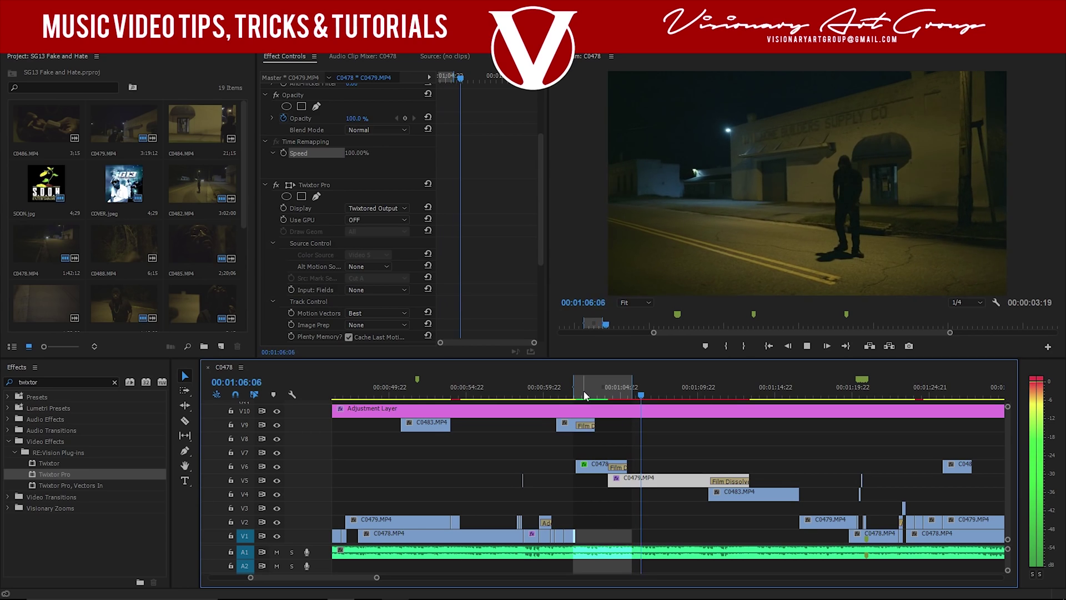
{"action": "key", "text": "space"}
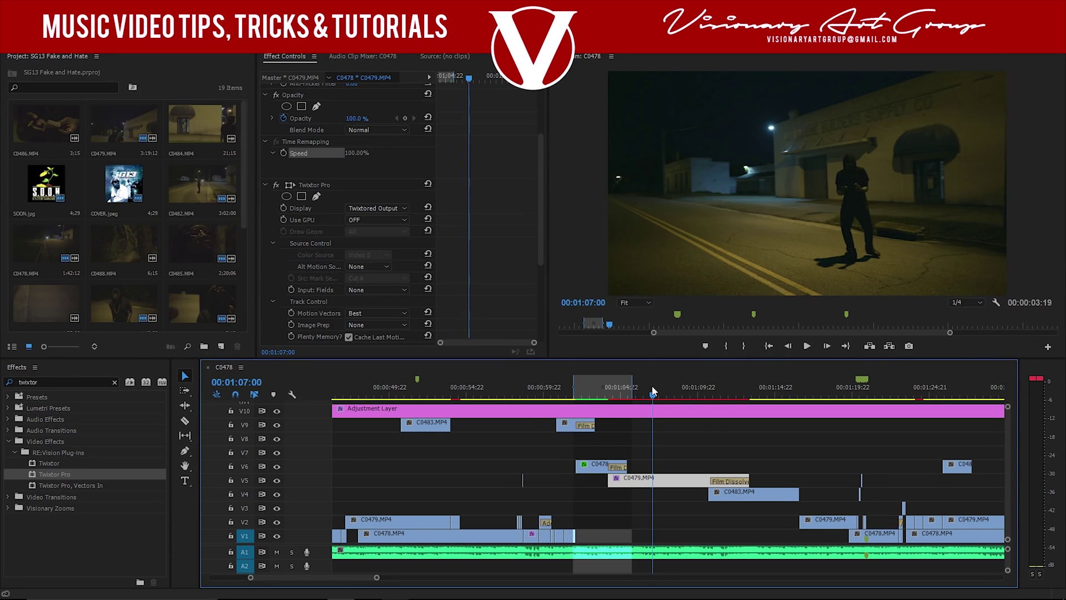
{"action": "left_click", "coordinate": [681, 394]}
{"action": "key", "text": "space"}
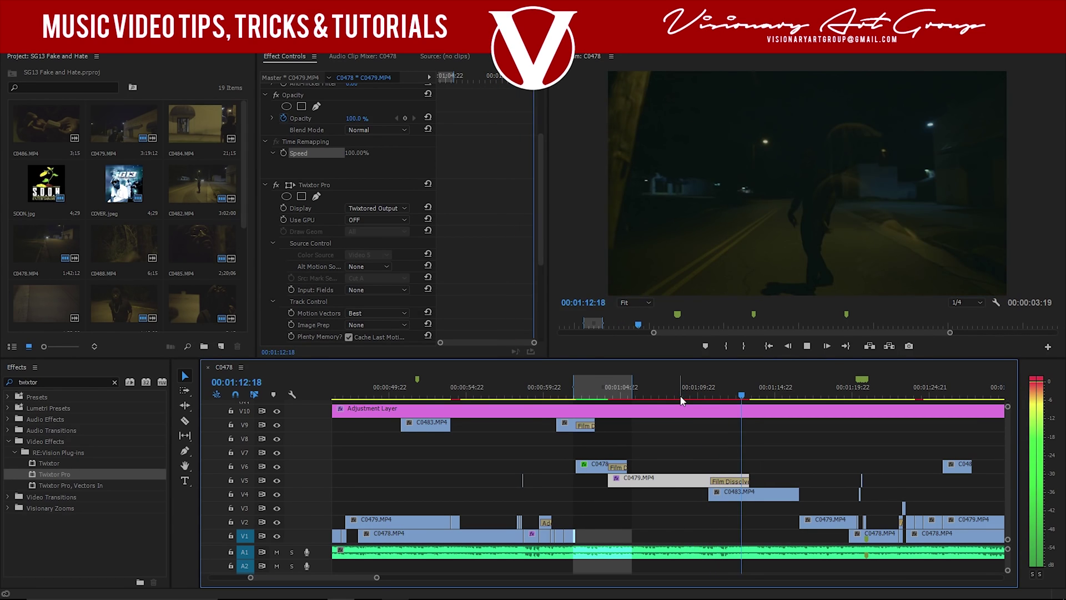
{"action": "left_click", "coordinate": [695, 394]}
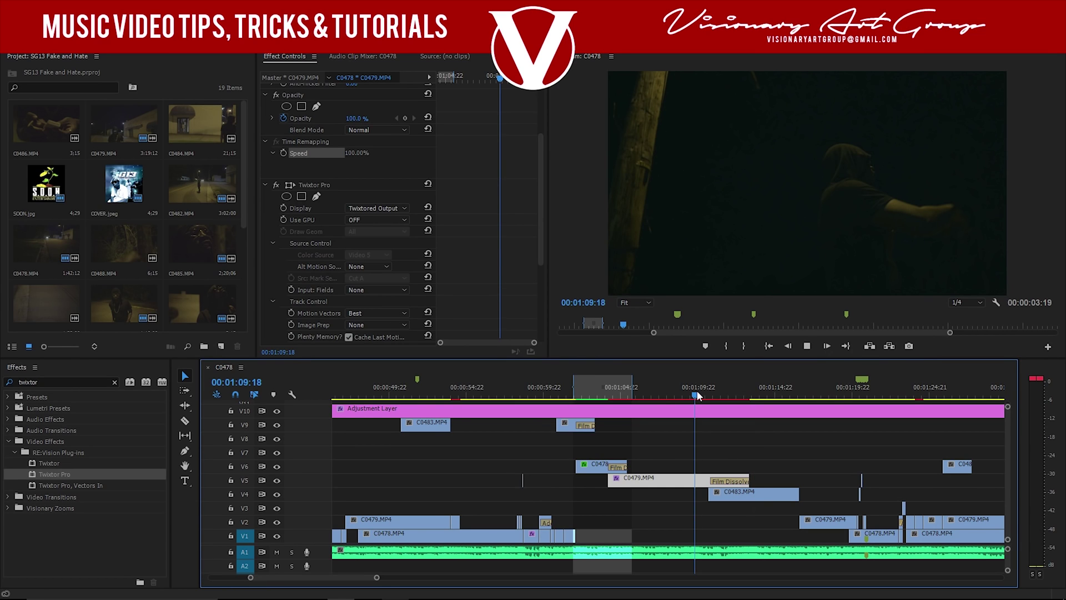
{"action": "key", "text": "space"}
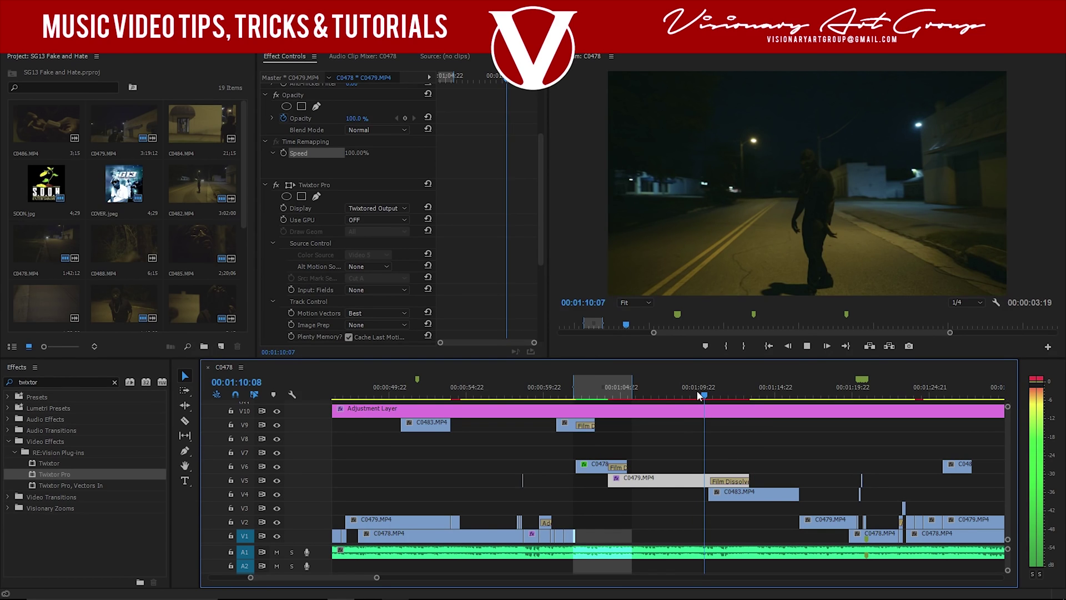
{"action": "key", "text": "space"}
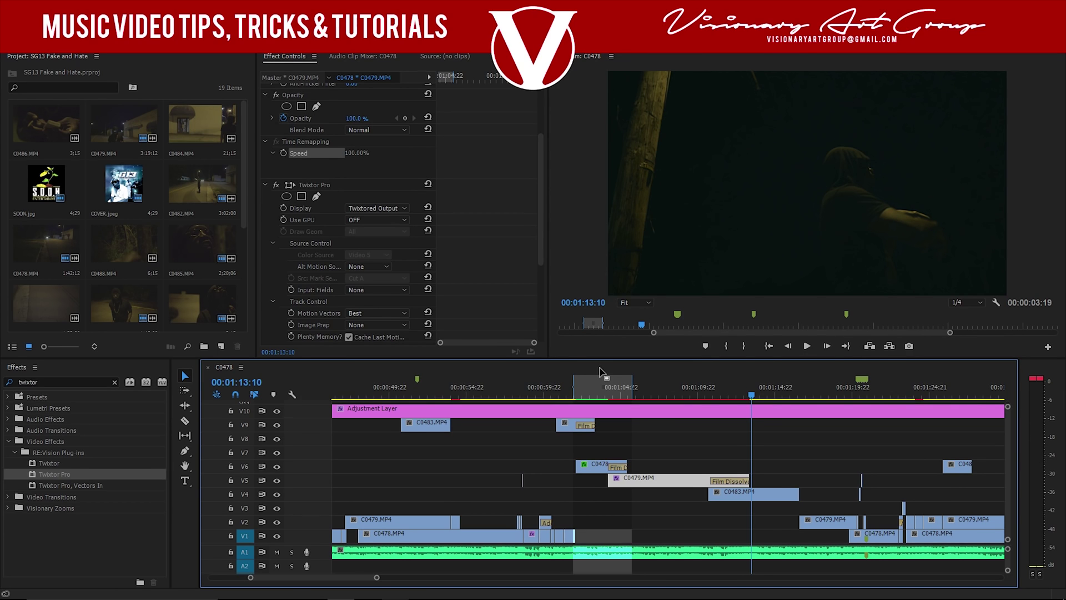
- Replay from 00:01:02:02, park the playhead at 00:01:10:06, and save the project
{"action": "left_click_drag", "start_coordinate": [586, 396], "coordinate": [578, 395]}
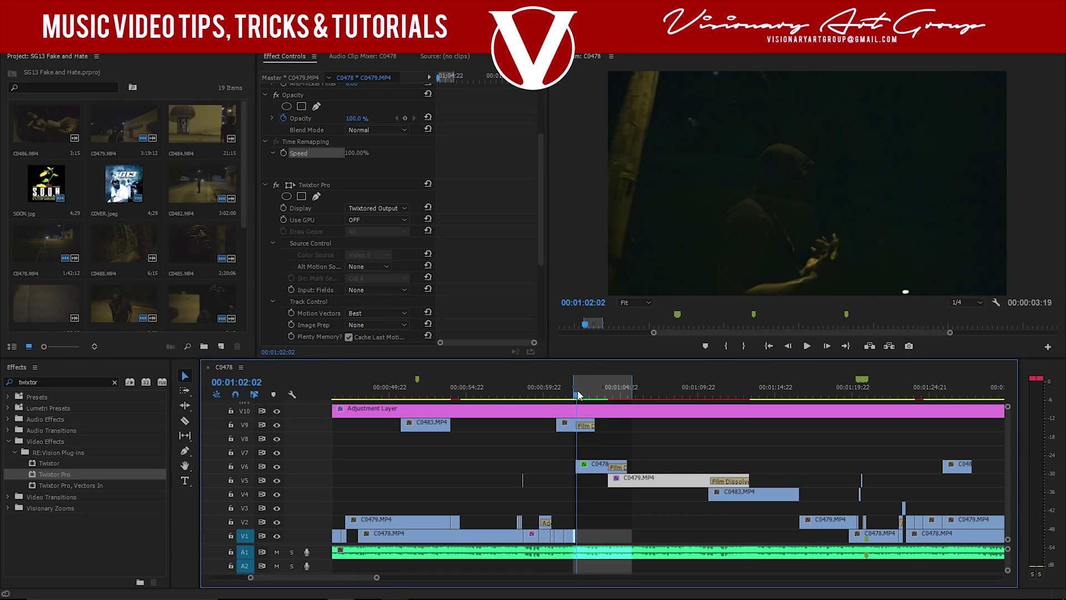
{"action": "key", "text": "space"}
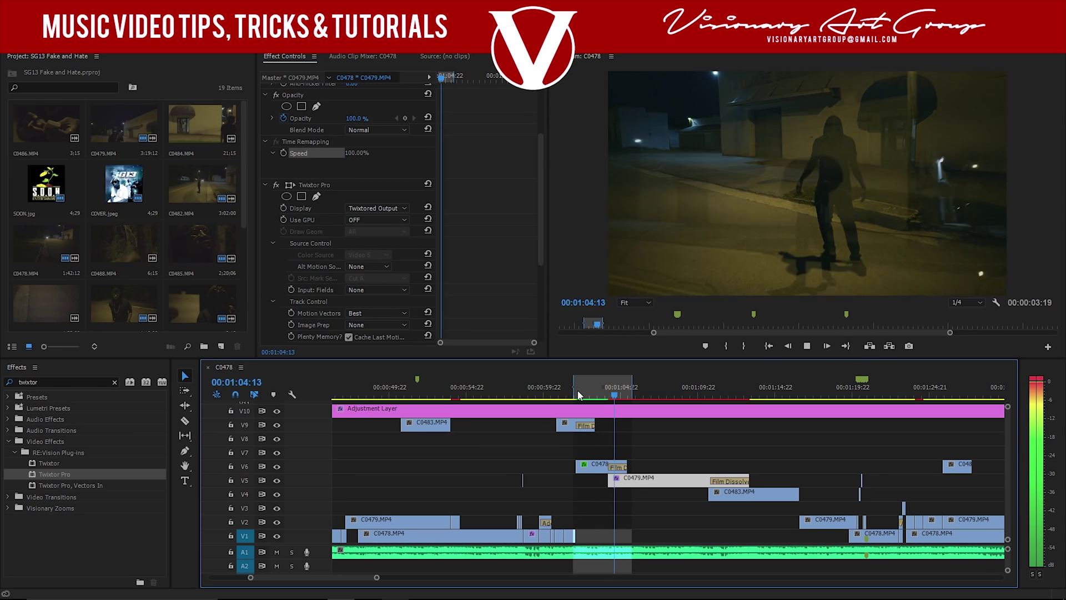
{"action": "key", "text": "space"}
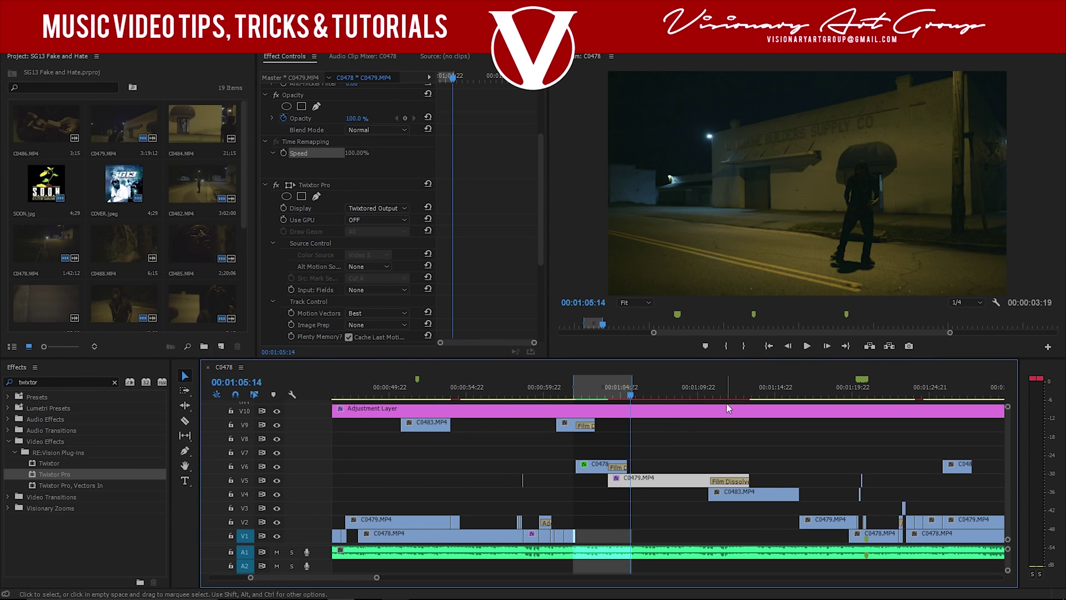
{"action": "left_click", "coordinate": [704, 398]}
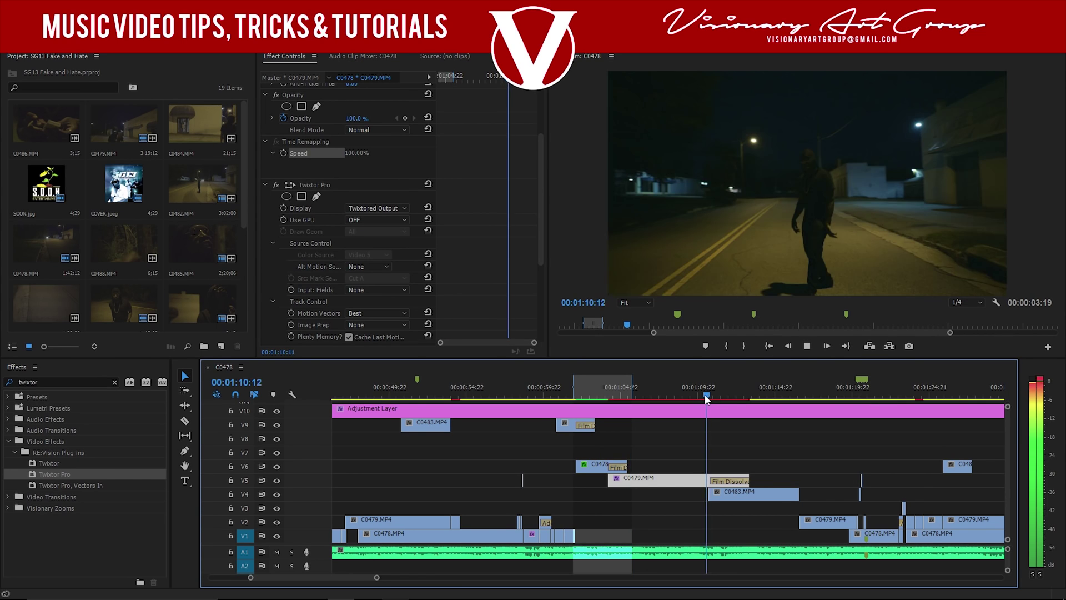
{"action": "key", "text": "space"}
{"action": "key", "text": "ctrl+s"}
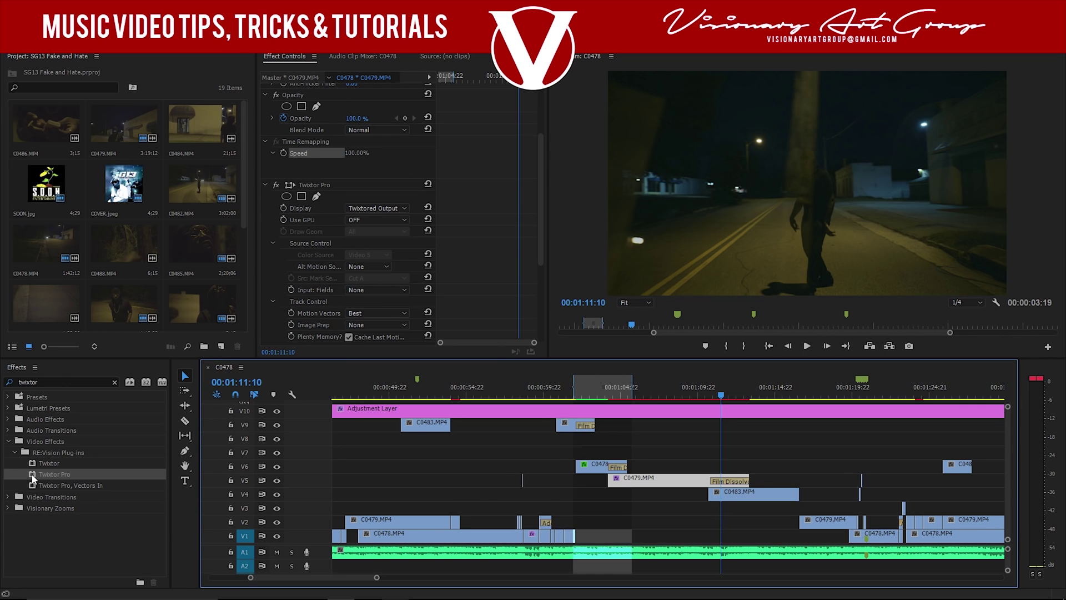
- Apply Twixtor Pro to C0479.MP4 on V5 and scroll Effect Controls down to Output Control
{"action": "left_click_drag", "start_coordinate": [33, 477], "coordinate": [669, 482]}
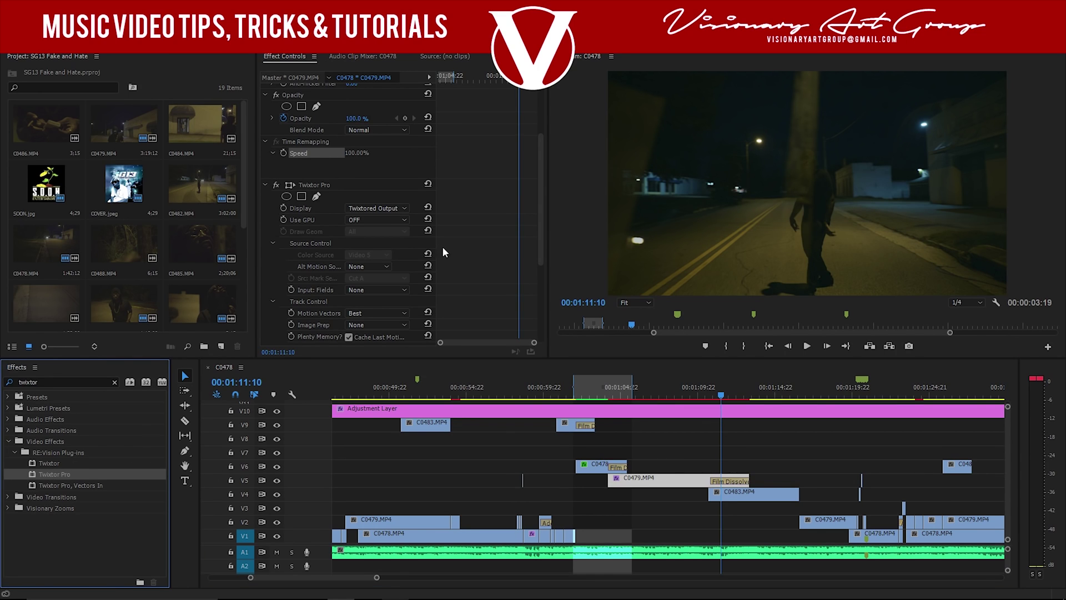
{"action": "left_click_drag", "start_coordinate": [539, 213], "coordinate": [537, 265]}
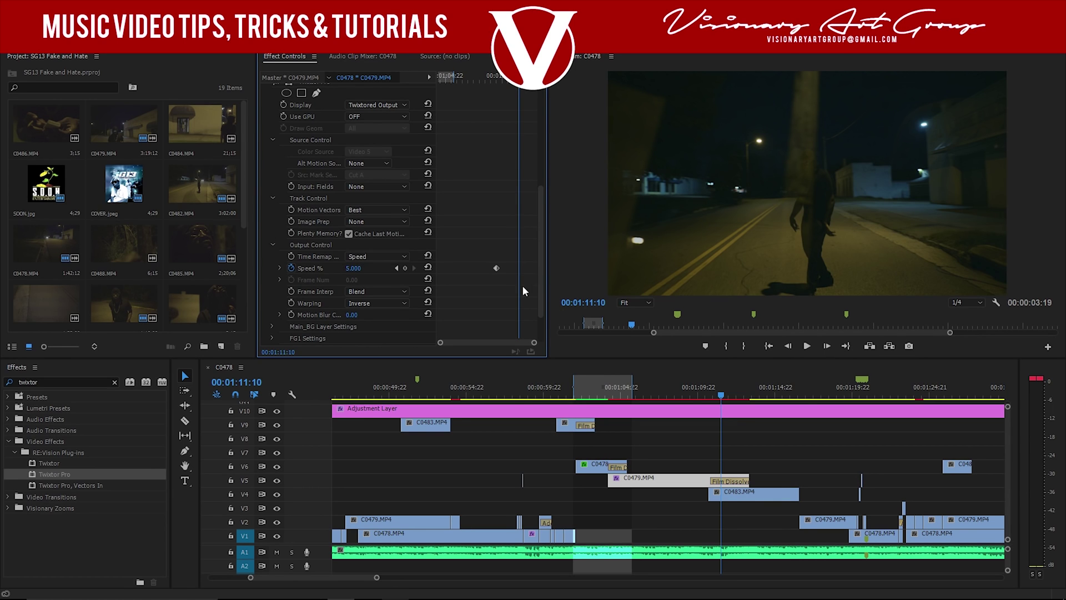
{"action": "left_click_drag", "start_coordinate": [542, 255], "coordinate": [538, 281]}
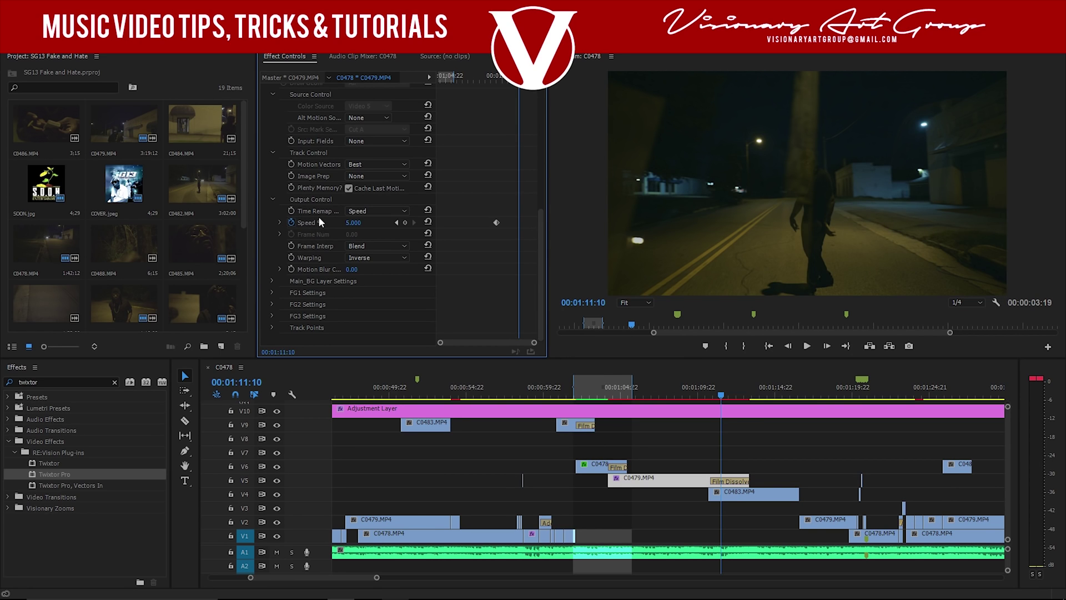
- Park the current time on the Speed % keyframe reading 100 and widen the effect settings
{"action": "left_click_drag", "start_coordinate": [512, 81], "coordinate": [497, 79]}
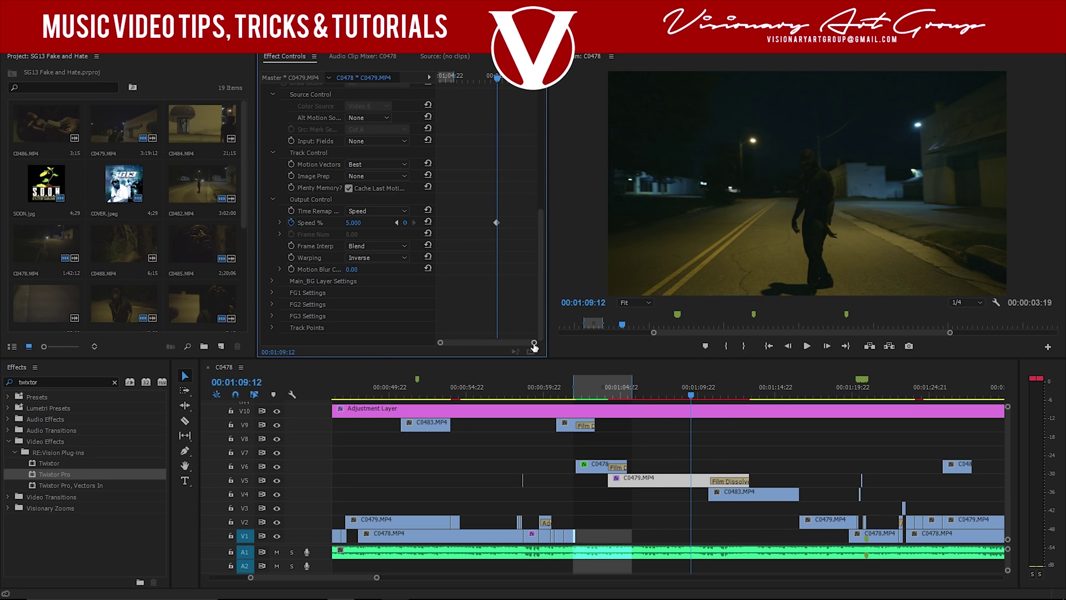
{"action": "left_click_drag", "start_coordinate": [534, 347], "coordinate": [534, 343]}
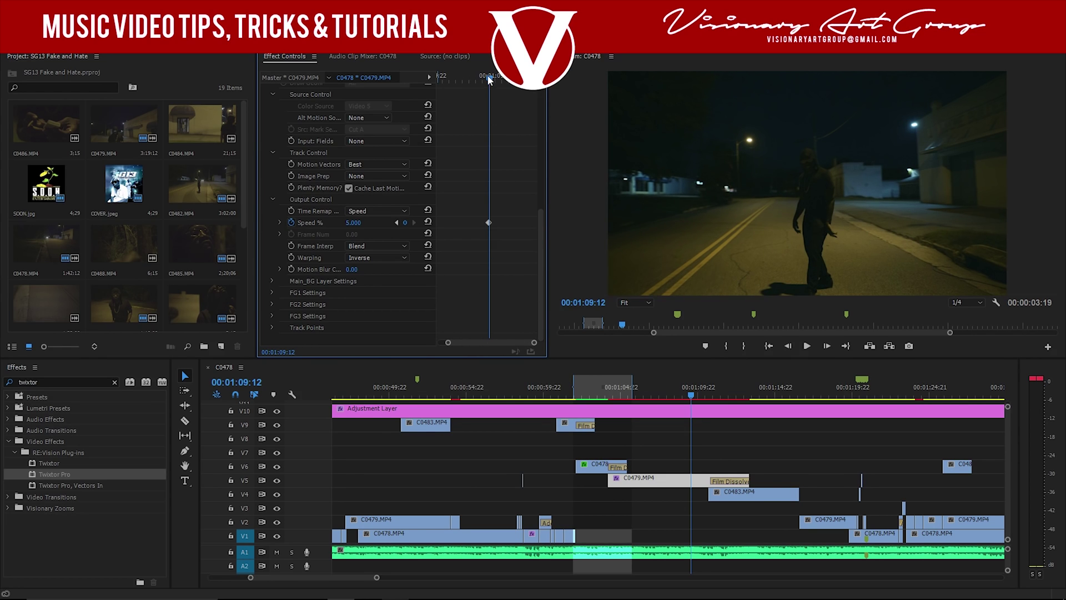
{"action": "left_click_drag", "start_coordinate": [489, 79], "coordinate": [486, 79]}
{"action": "left_click_drag", "start_coordinate": [549, 250], "coordinate": [683, 242]}
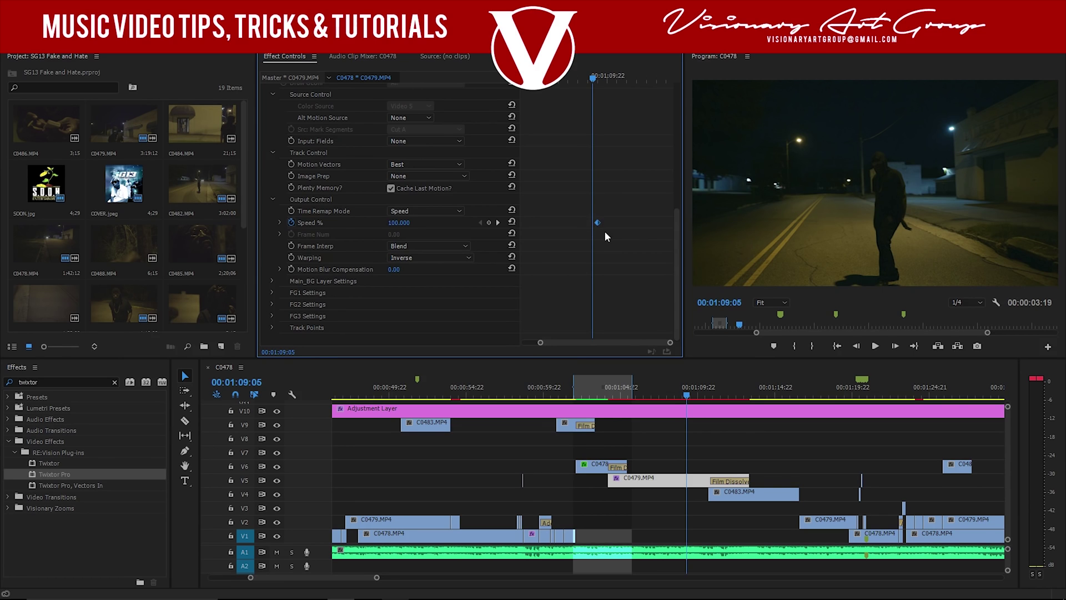
- Delete the selected Speed % keyframe and preview the clip from 00:01:04:03
{"action": "key", "text": "Delete"}
{"action": "left_click_drag", "start_coordinate": [586, 81], "coordinate": [520, 79]}
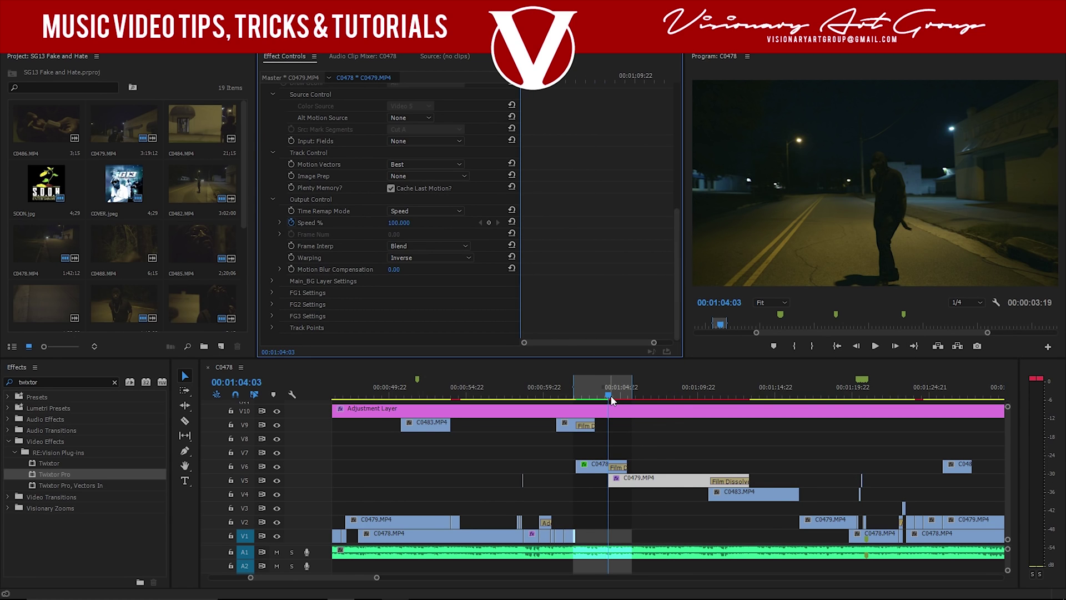
{"action": "left_click_drag", "start_coordinate": [611, 397], "coordinate": [615, 399]}
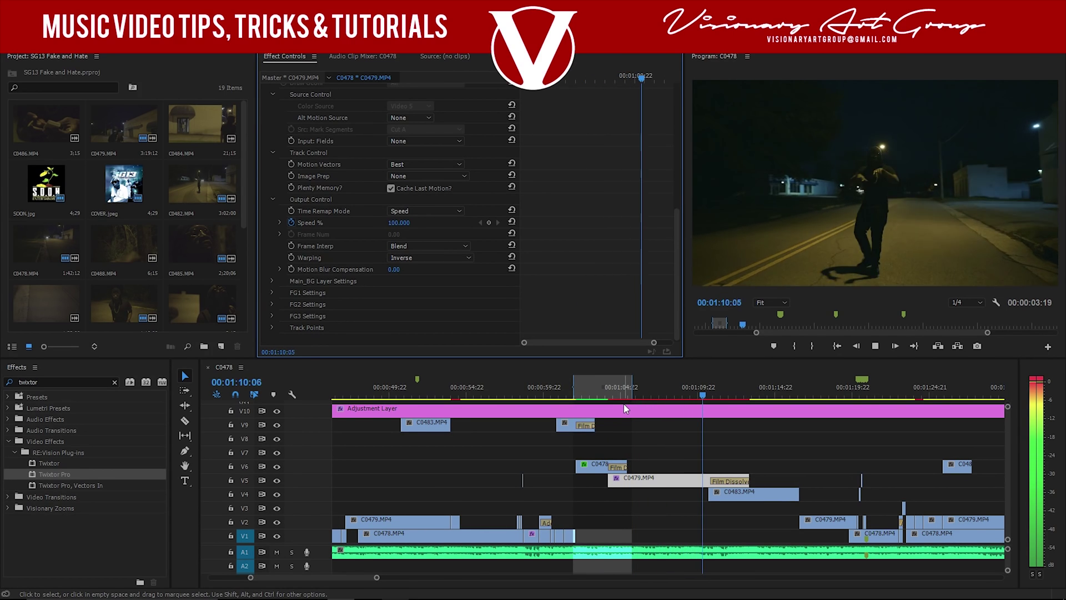
{"action": "key", "text": "space"}
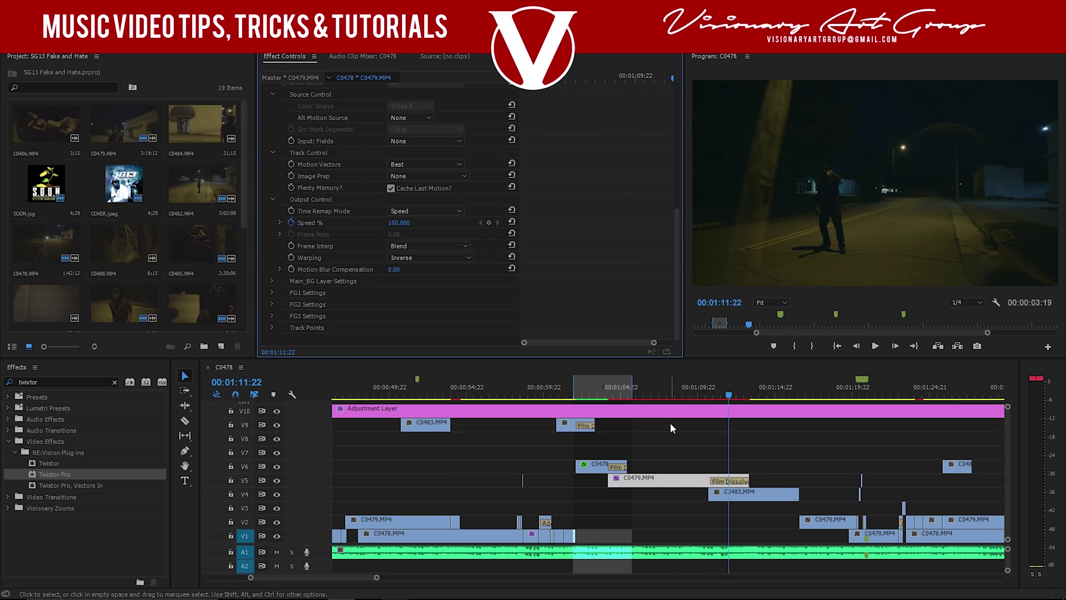
- Preview from 00:01:07:16 and 00:01:08:14 to find where the slowdown should start
{"action": "left_click", "coordinate": [665, 397]}
{"action": "key", "text": "space"}
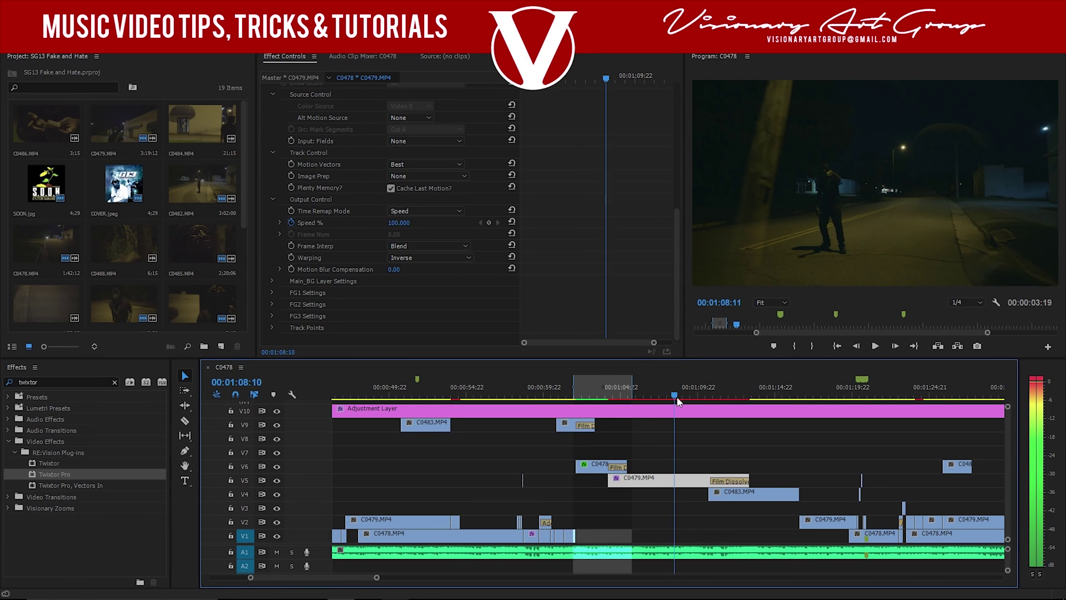
{"action": "key", "text": "space"}
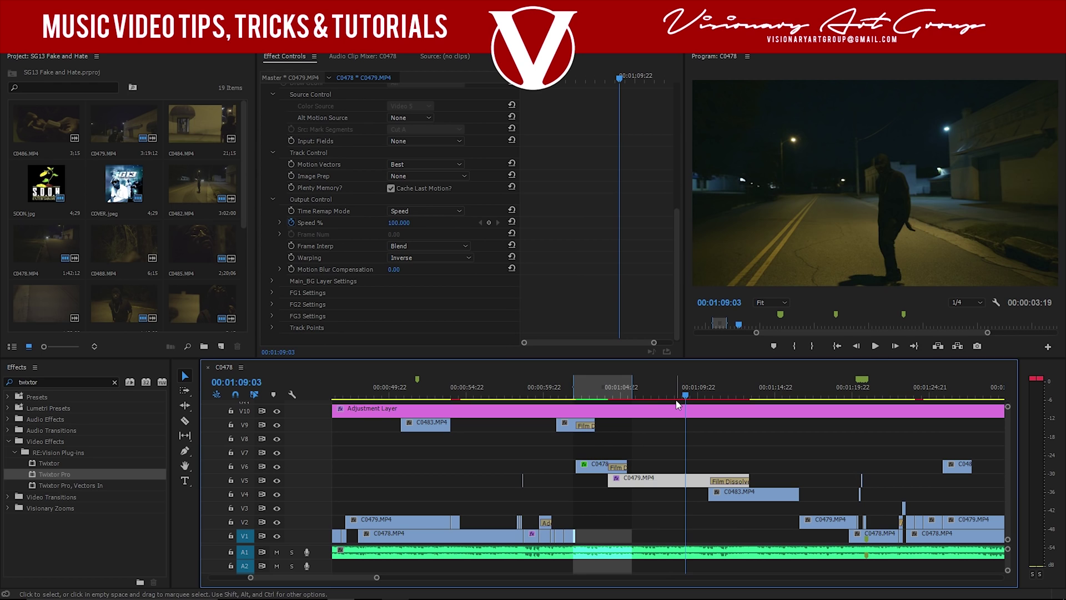
{"action": "key", "text": "space"}
{"action": "key", "text": "space"}
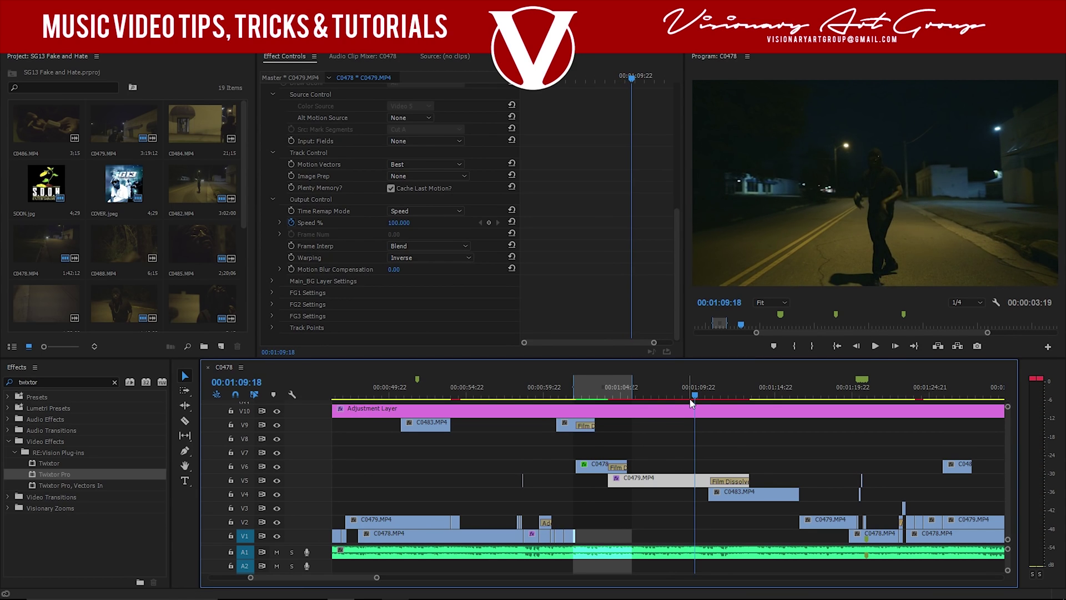
{"action": "left_click_drag", "start_coordinate": [691, 401], "coordinate": [679, 404]}
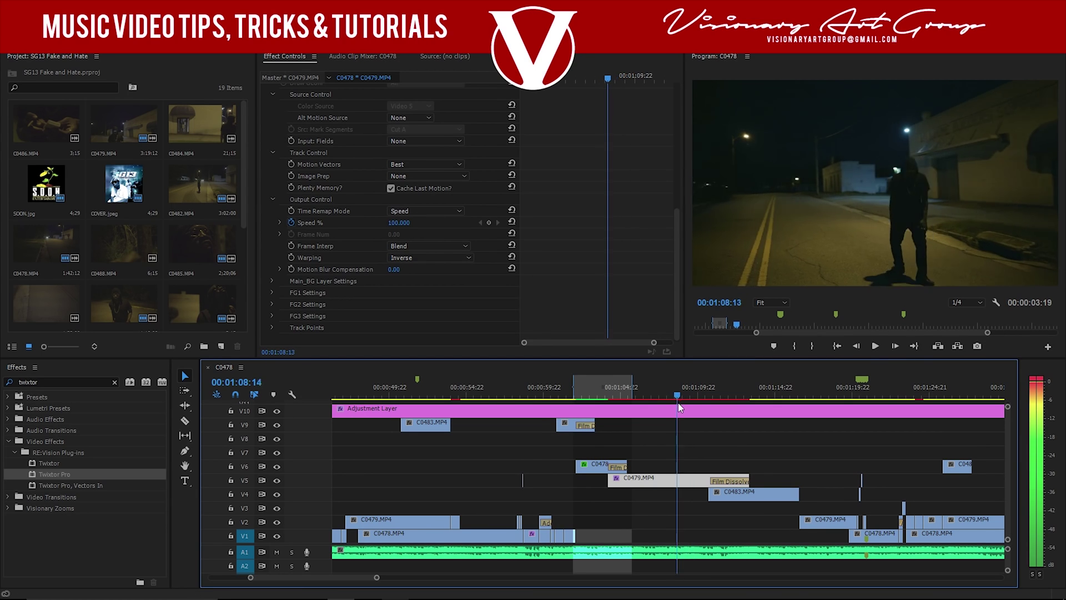
{"action": "key", "text": "space"}
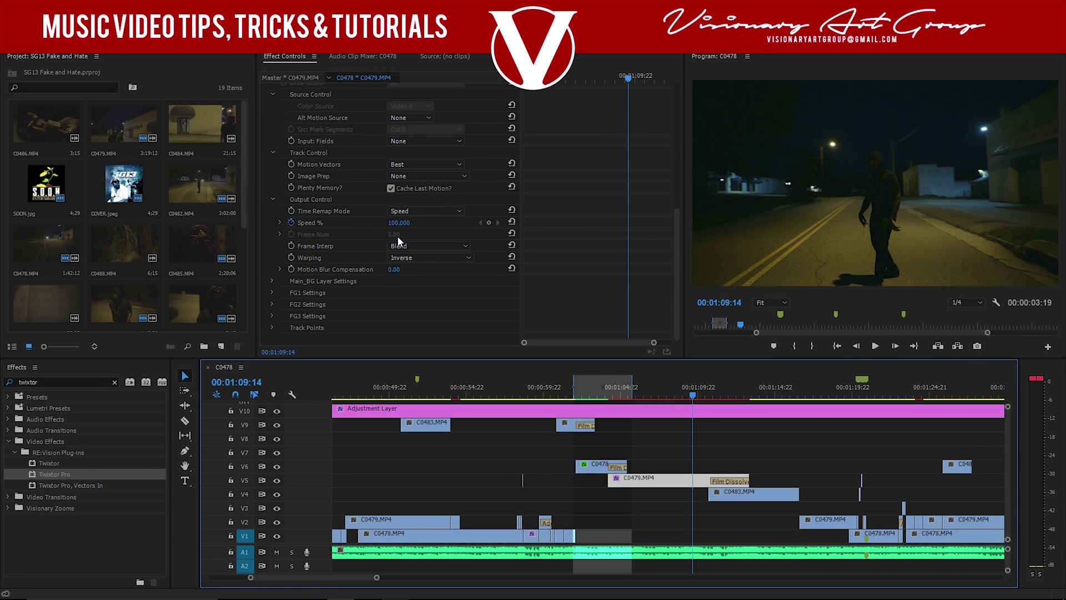
- Keyframe Speed % at 100 on 00:01:09:13 and 5 on 00:01:09:14
{"action": "key", "text": "Left"}
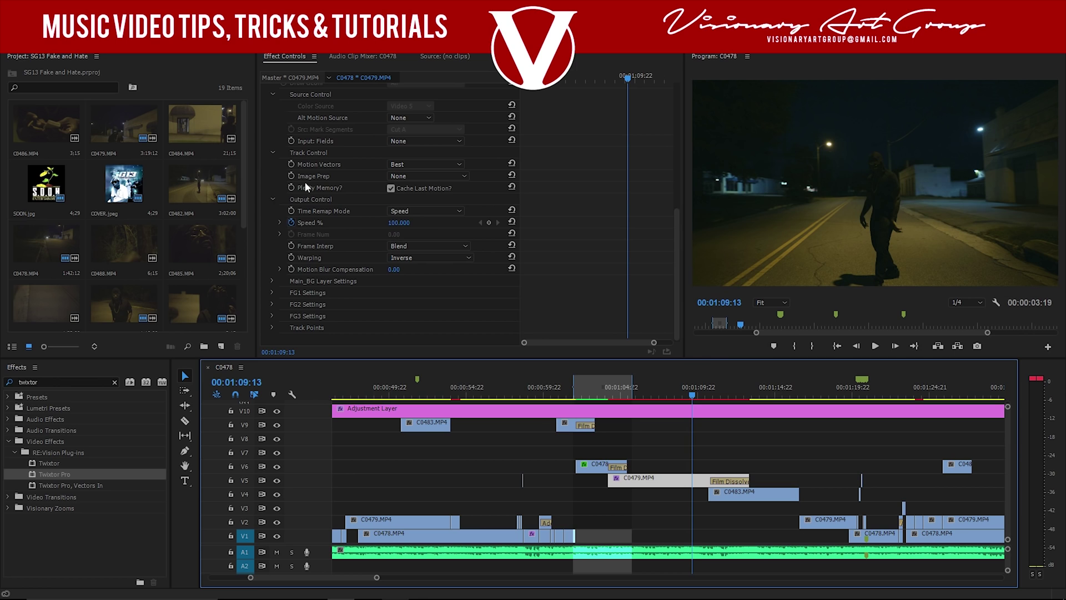
{"action": "left_click", "coordinate": [490, 222]}
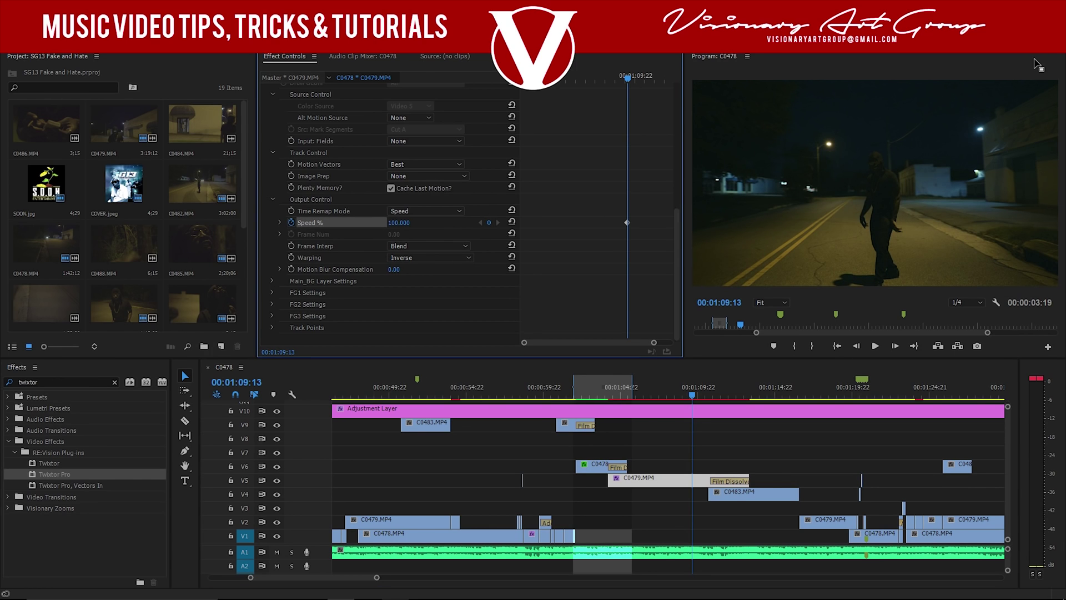
{"action": "key", "text": "Right"}
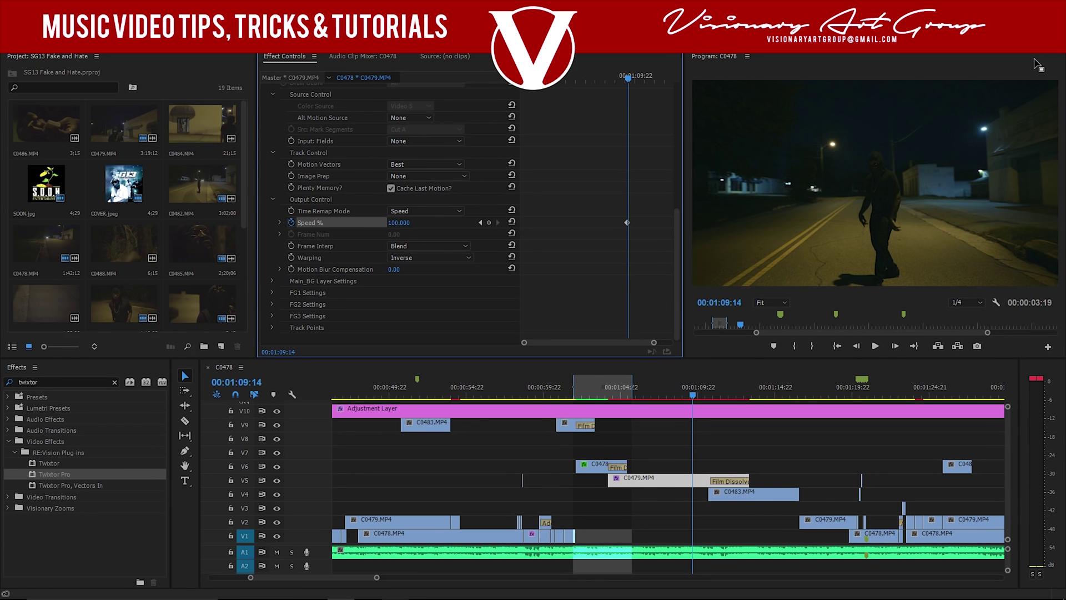
{"action": "left_click", "coordinate": [404, 220]}
{"action": "type", "text": "5.00"}
{"action": "key", "text": "Return"}
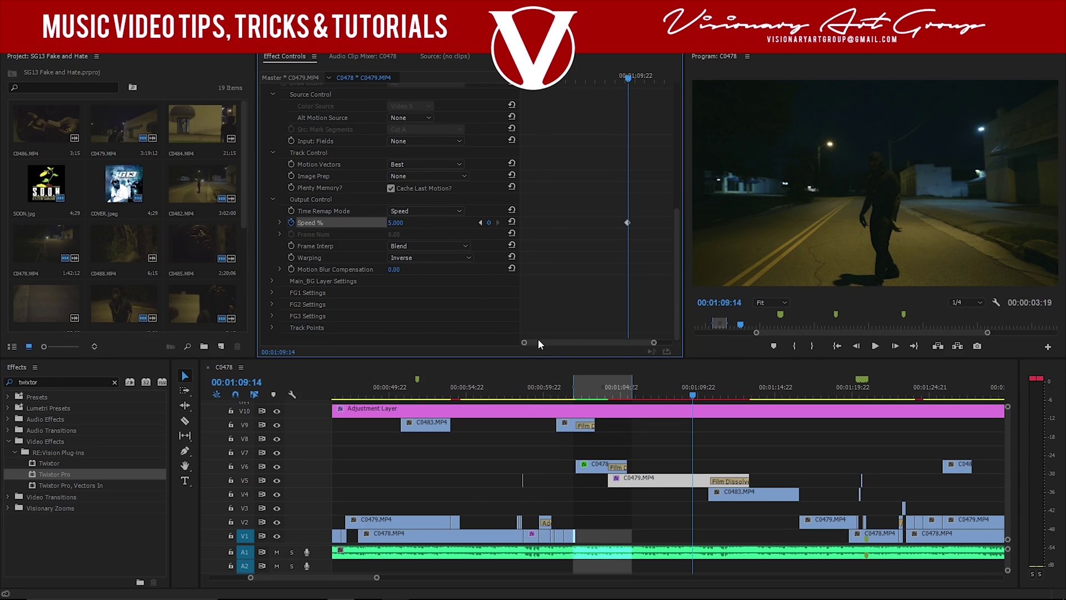
{"action": "left_click", "coordinate": [414, 247]}
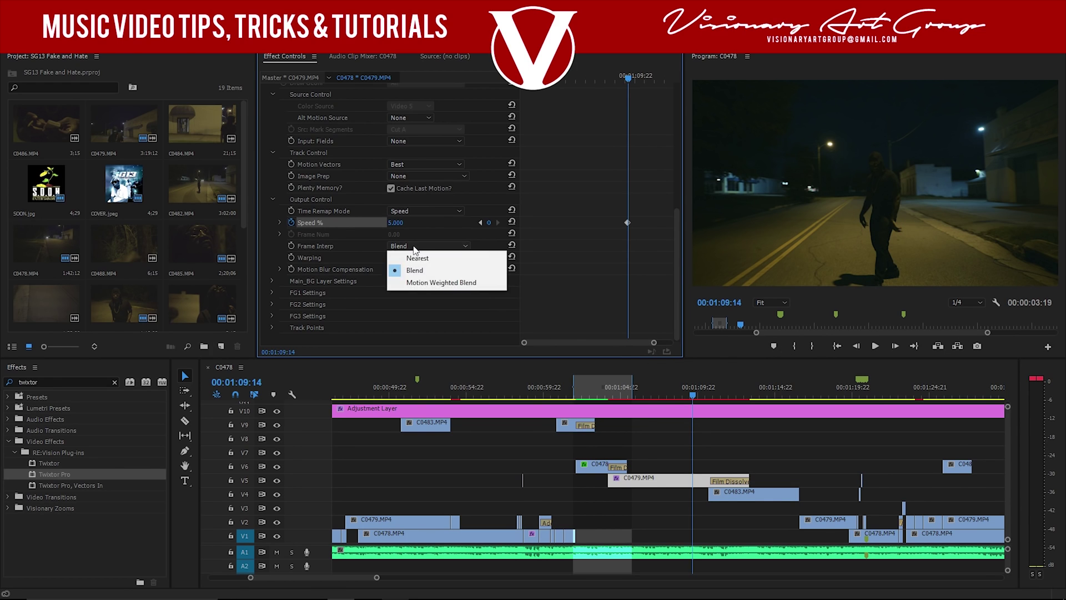
- Set Frame Interp to Motion Weighted Blend, preview the slowdown, and return to 00:01:09:02
{"action": "left_click", "coordinate": [418, 284]}
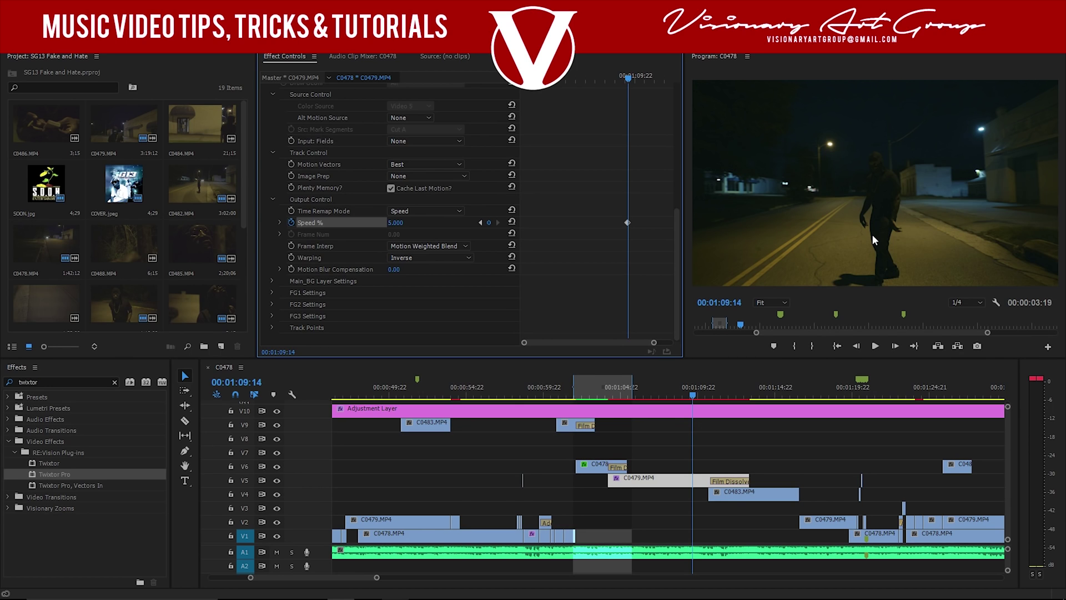
{"action": "key", "text": "space"}
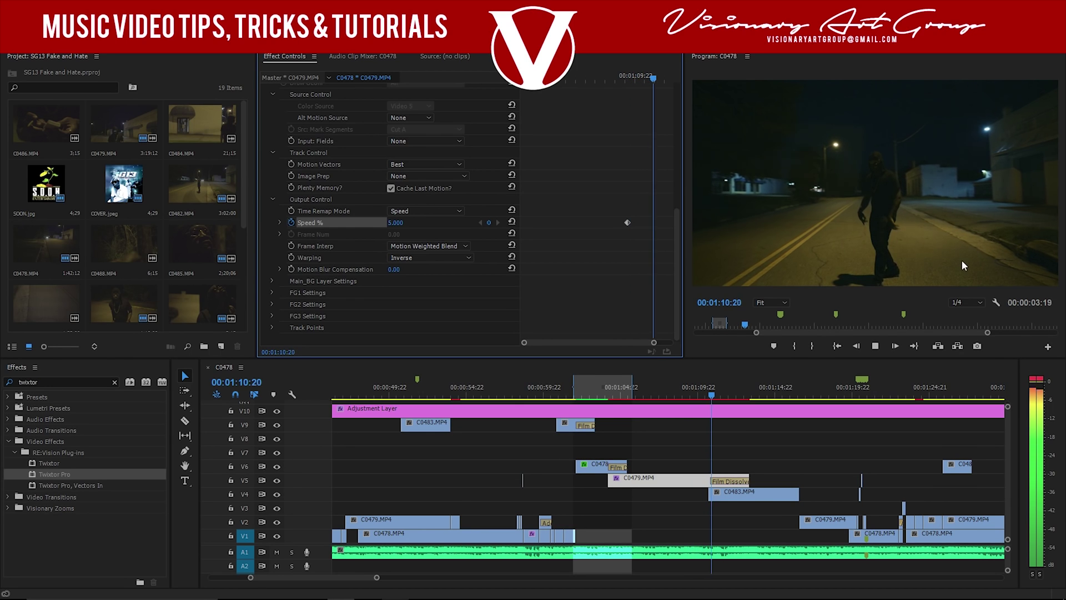
{"action": "left_click", "coordinate": [685, 394]}
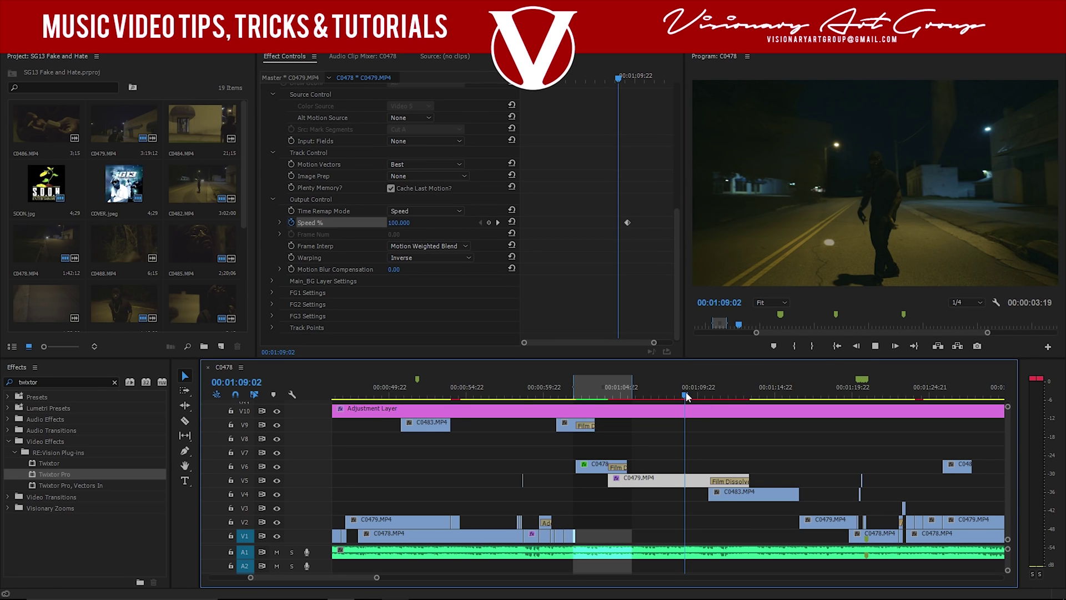
{"action": "key", "text": "space"}
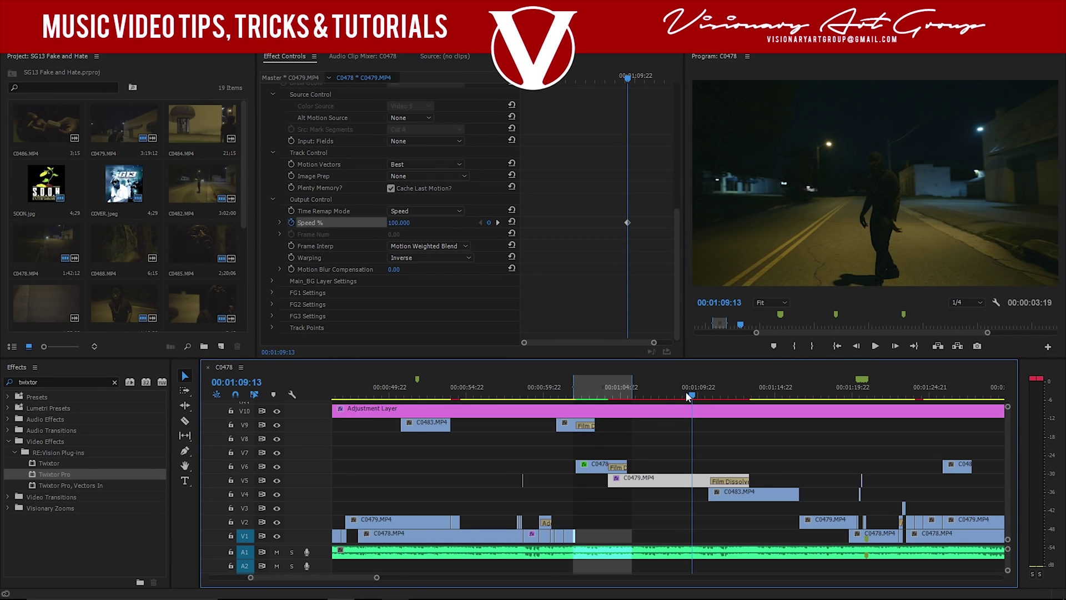
{"action": "key", "text": "space"}
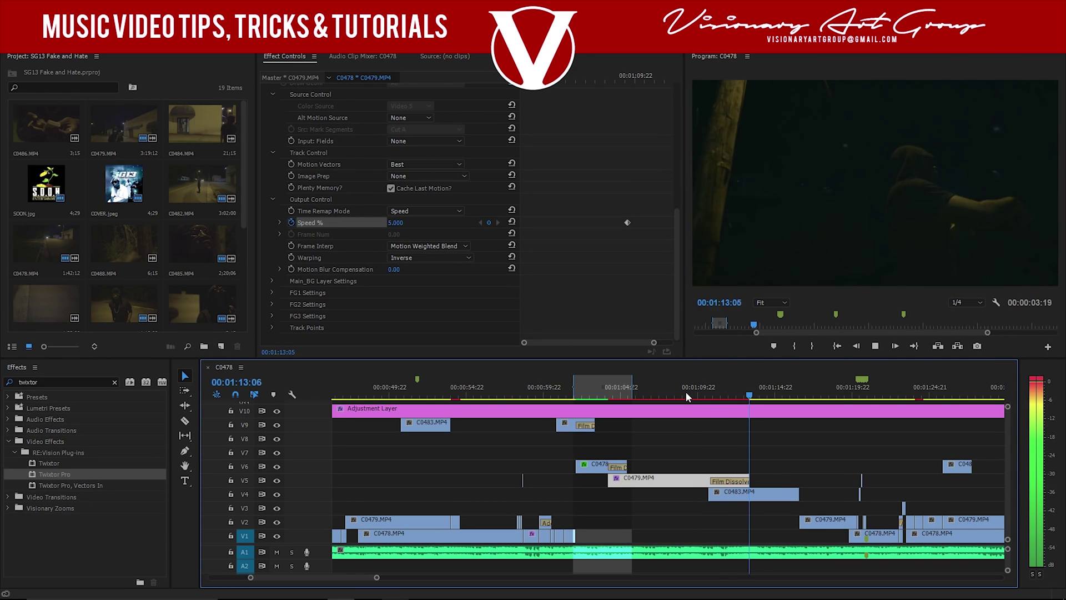
{"action": "key", "text": "space"}
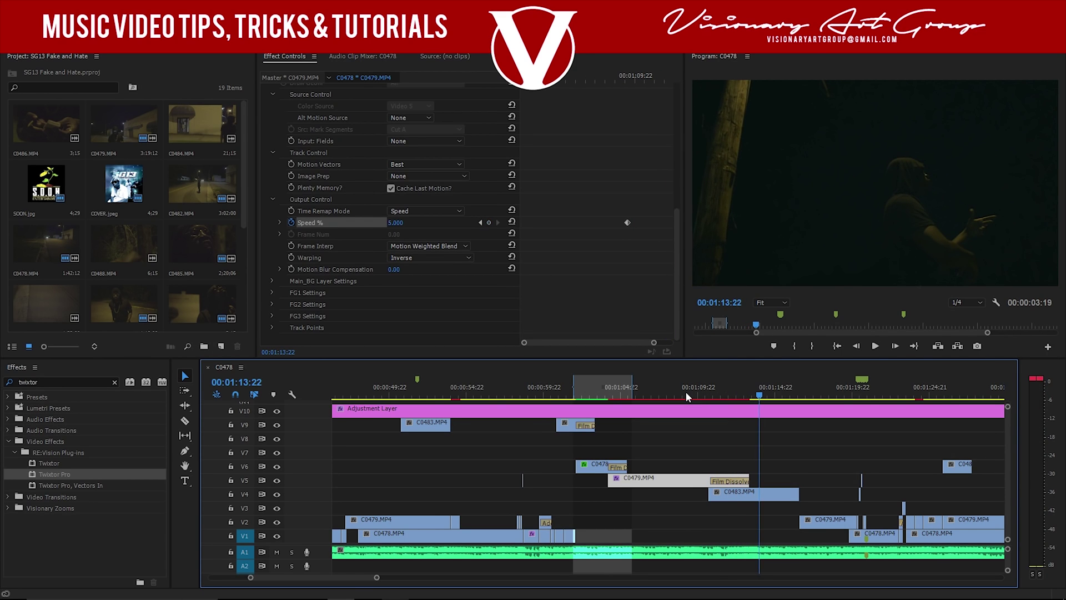